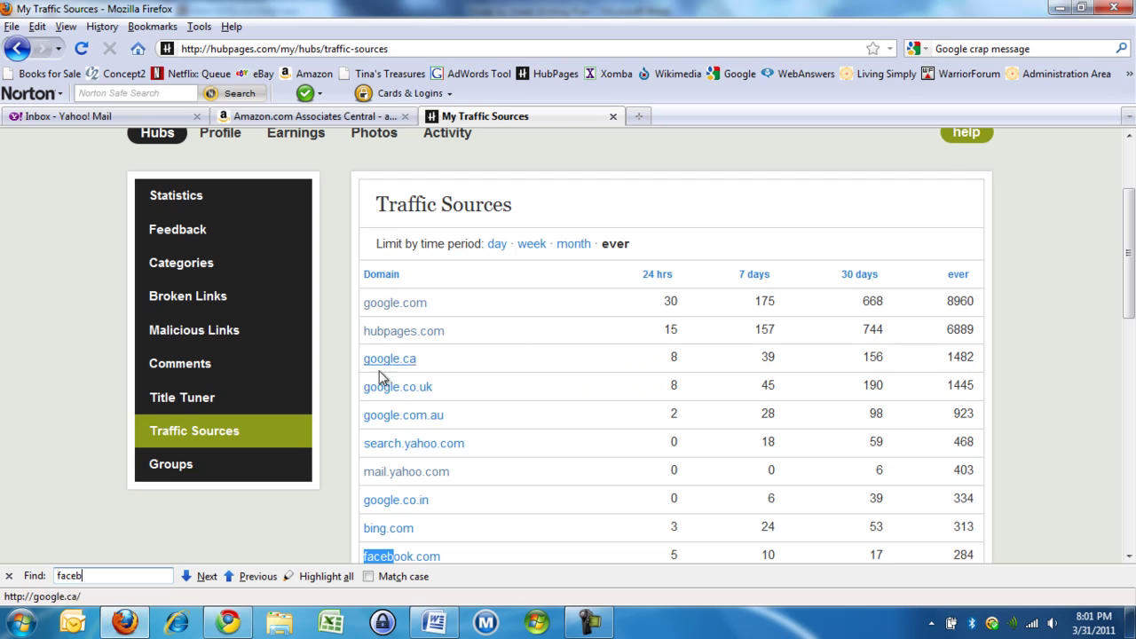
- Go from the traffic sources statistics to the Manage Groups page via Groups in the sidebar
click(168, 465)
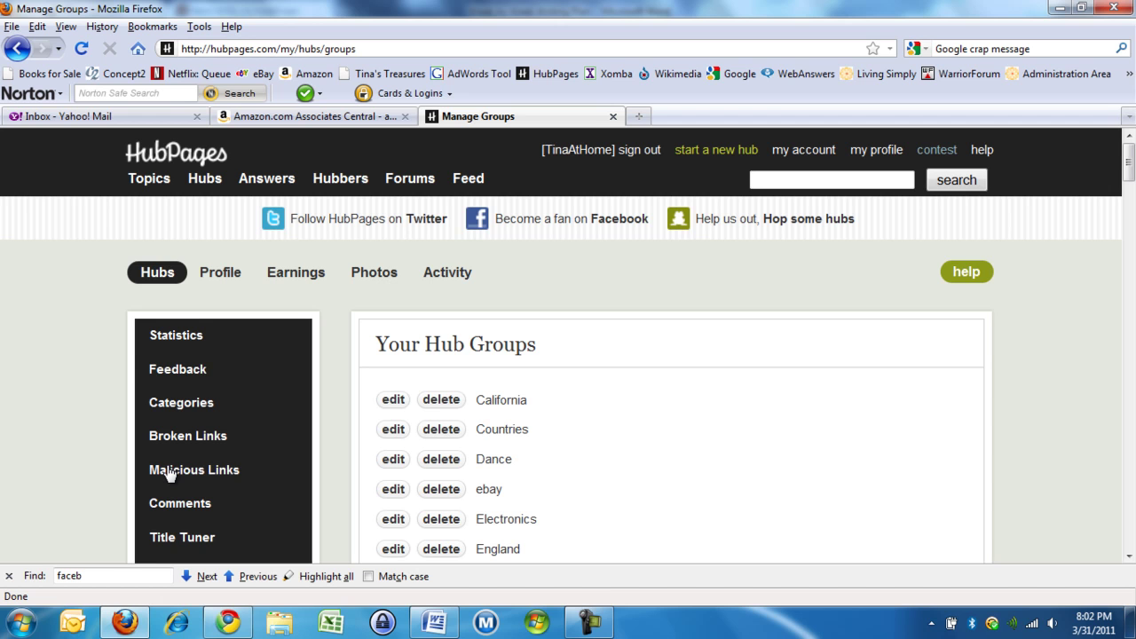
- Expand all groups under Assign Hubs to Groups and scroll through their listed hubs
click(1129, 556)
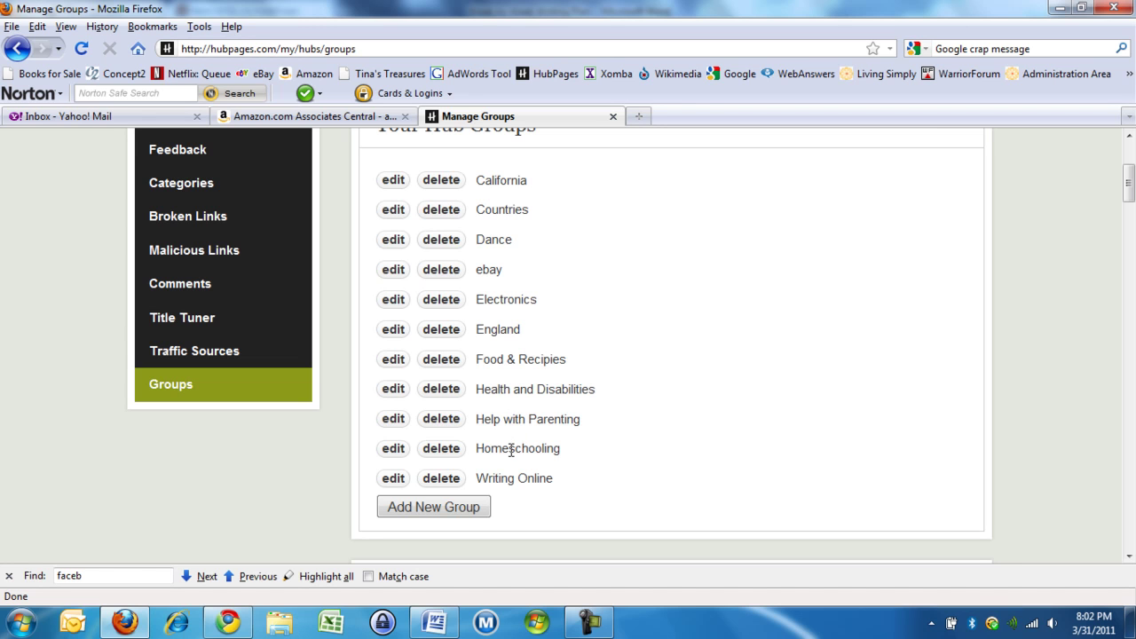
scroll(620, 388, up, 2)
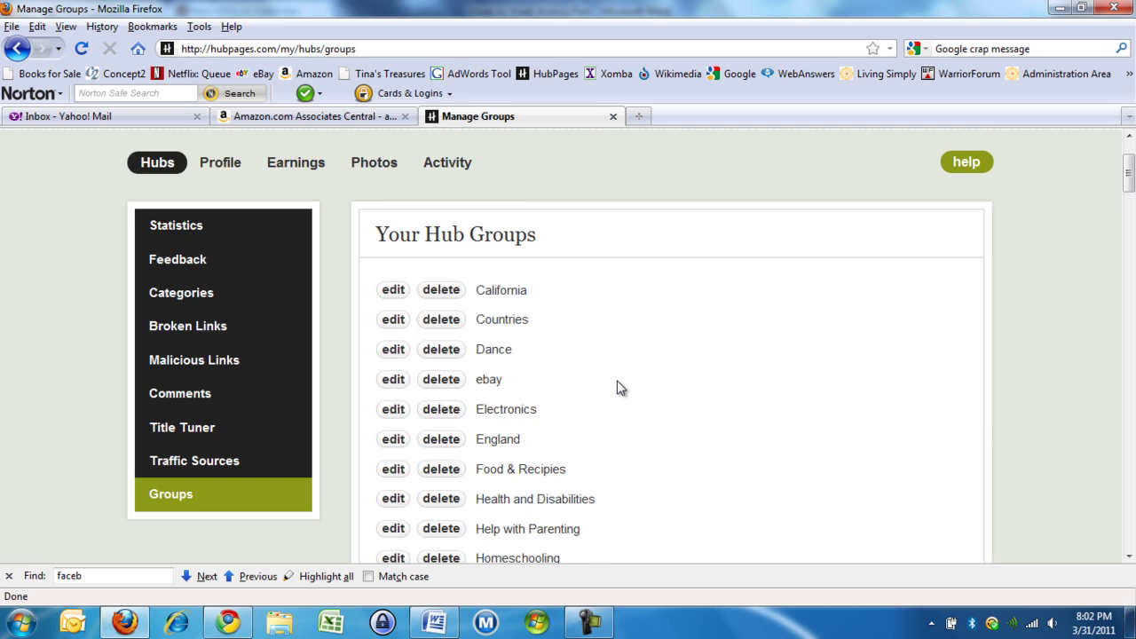
scroll(619, 387, down, 4)
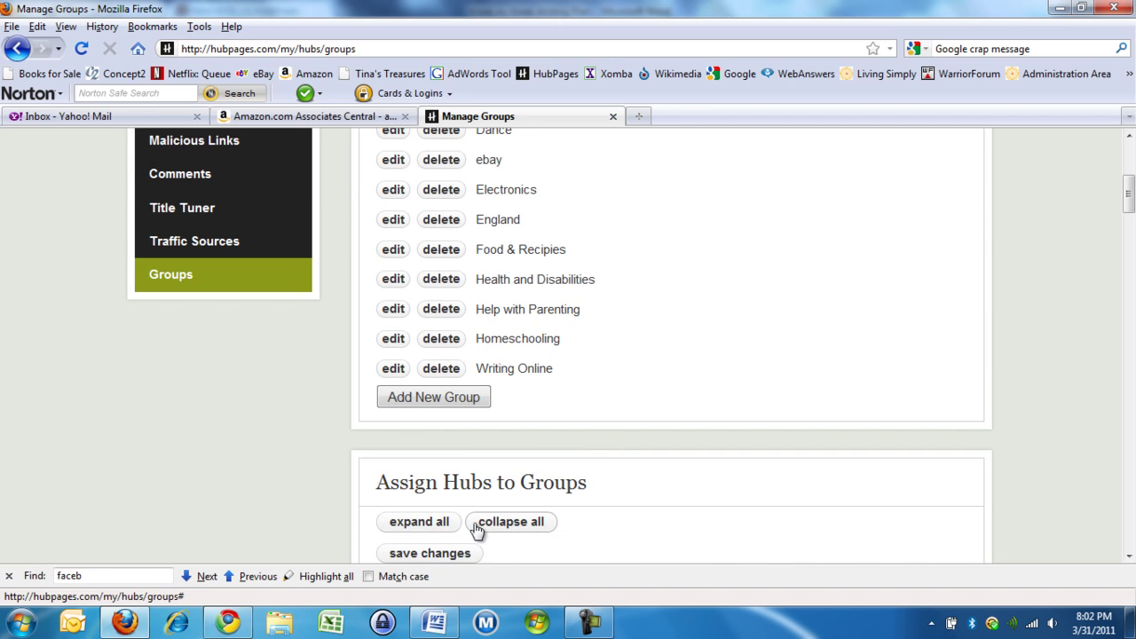
click(419, 522)
scroll(437, 526, down, 6)
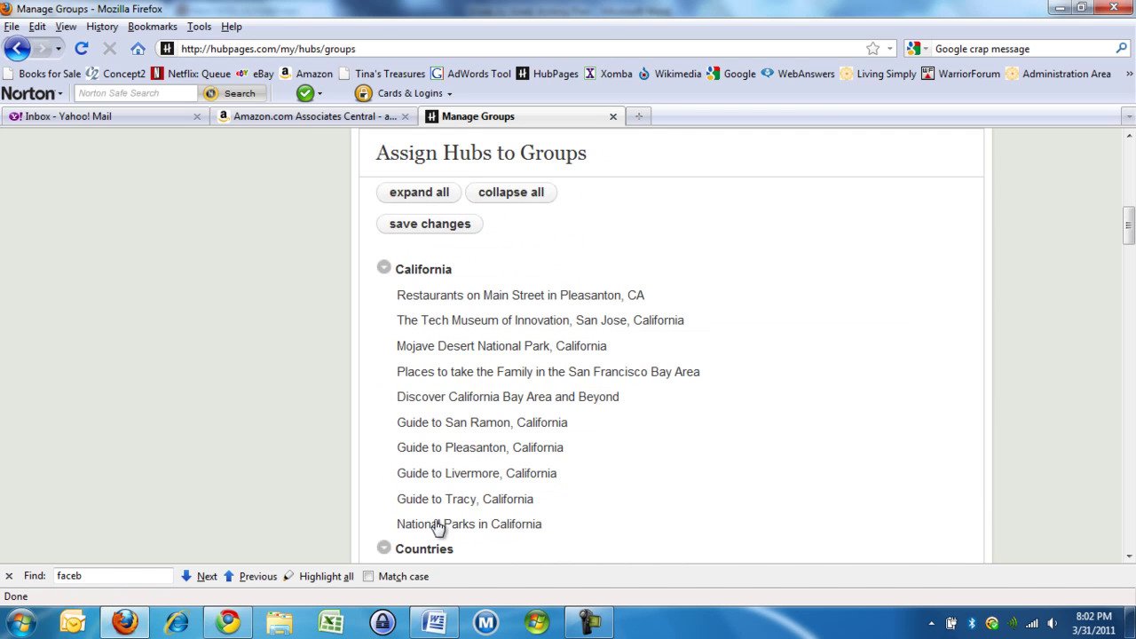
scroll(458, 442, down, 2)
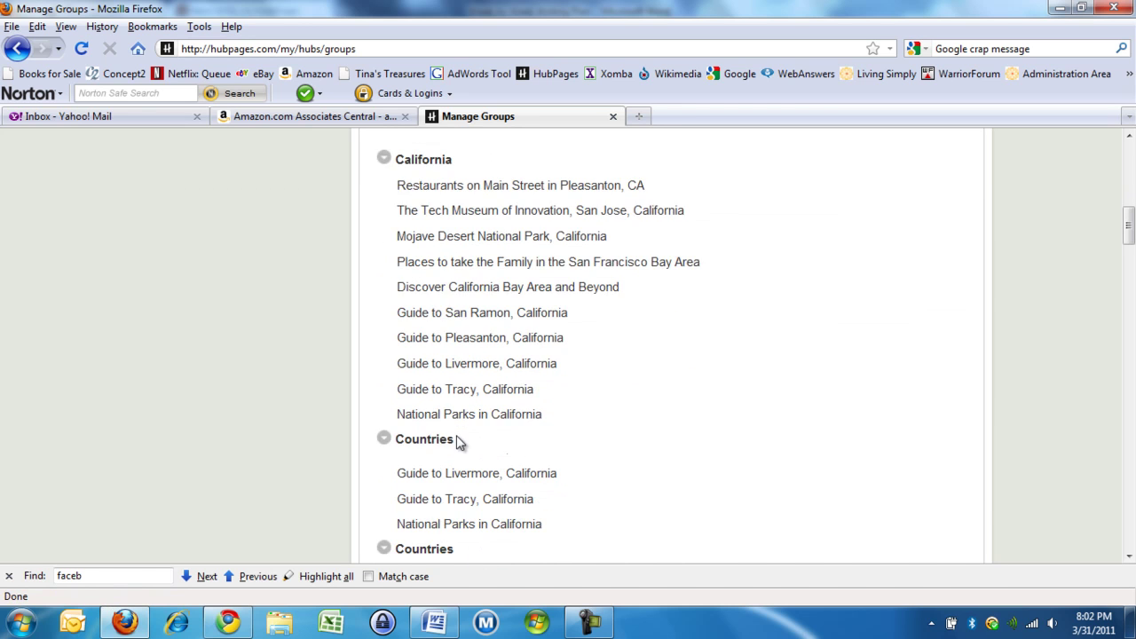
scroll(458, 442, down, 2)
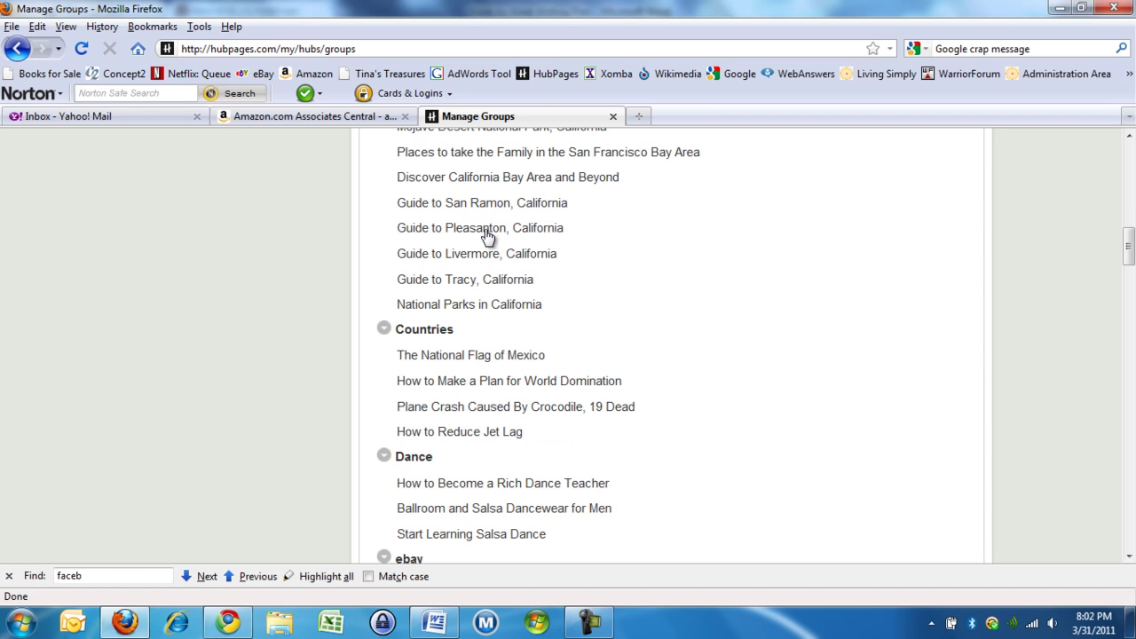
- In a new tab, go to the account's hub statistics and open 'How Can I Educate My Children at Home?'
click(638, 116)
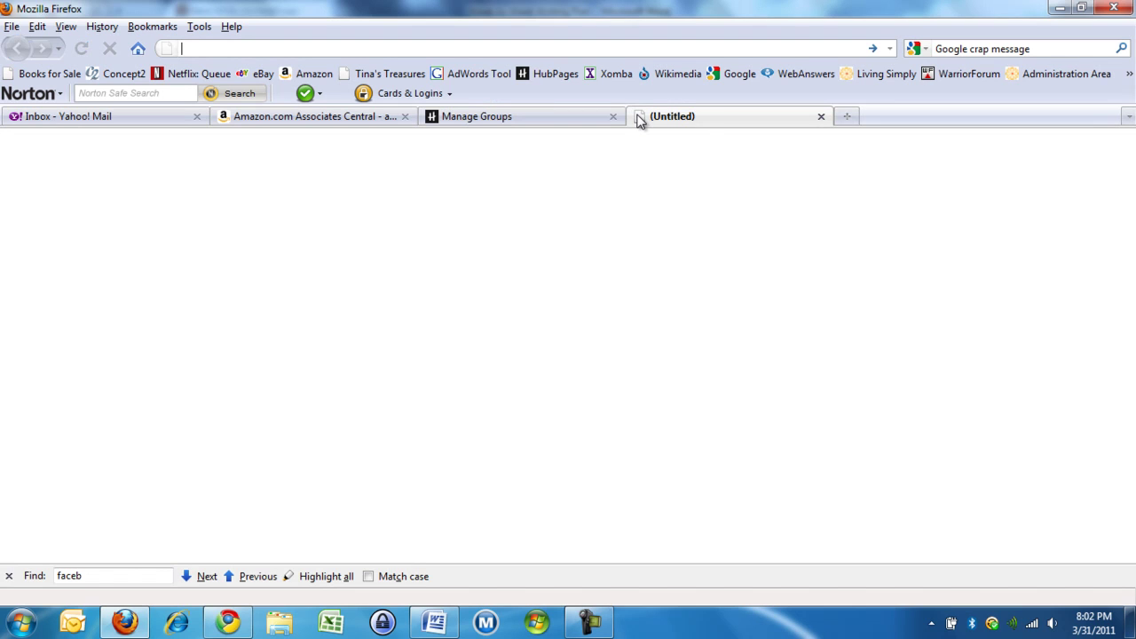
click(536, 74)
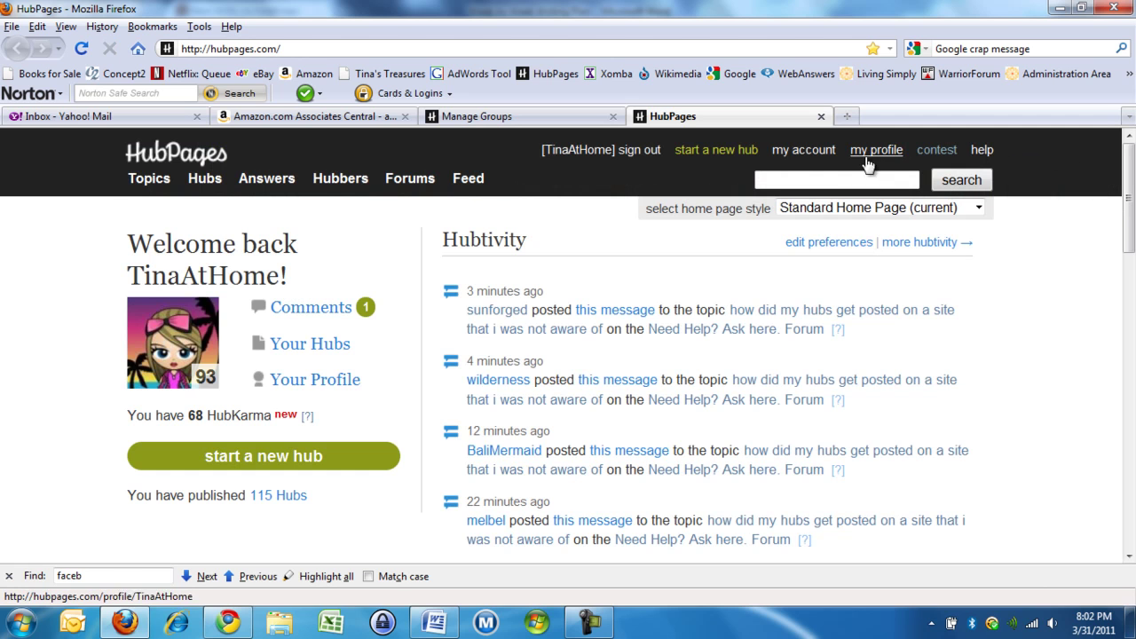
click(812, 156)
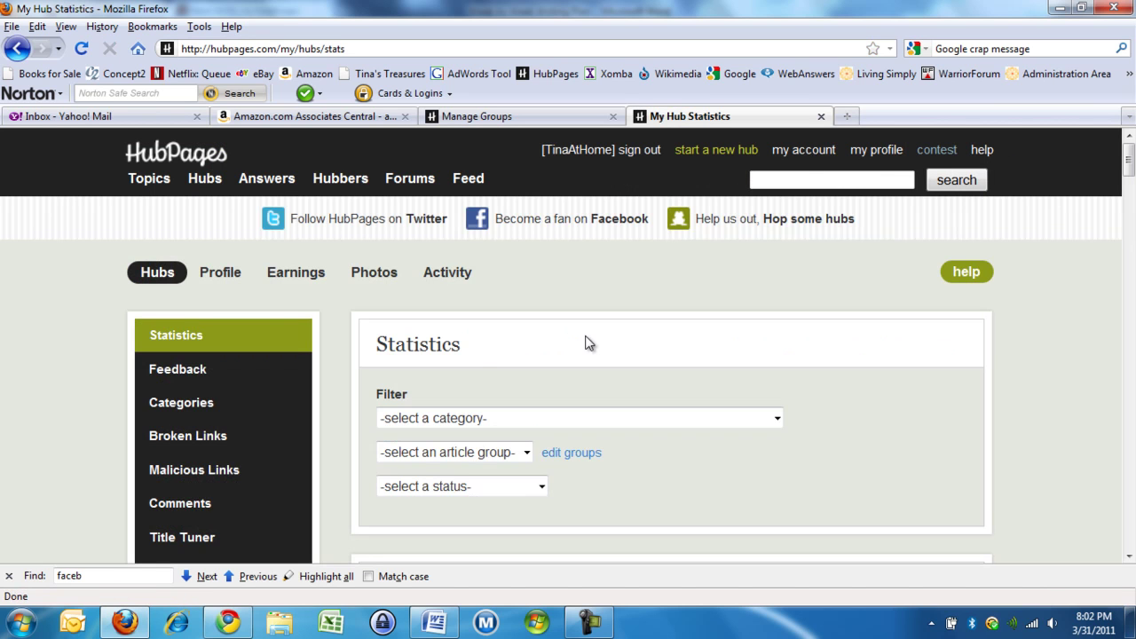
scroll(587, 342, down, 2)
scroll(586, 338, down, 8)
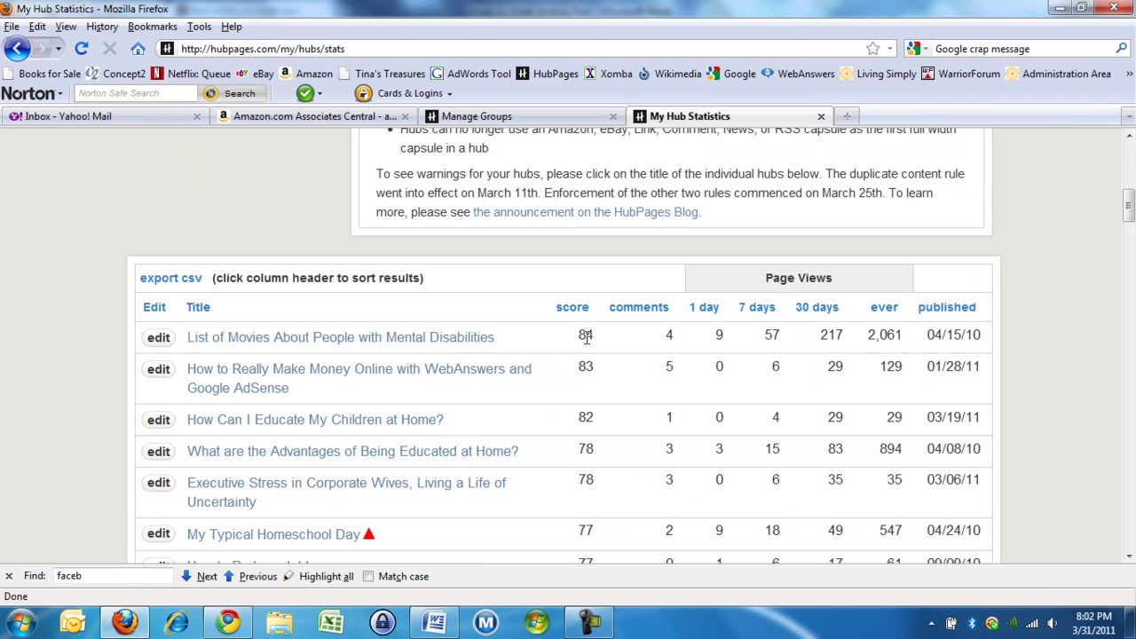
click(334, 424)
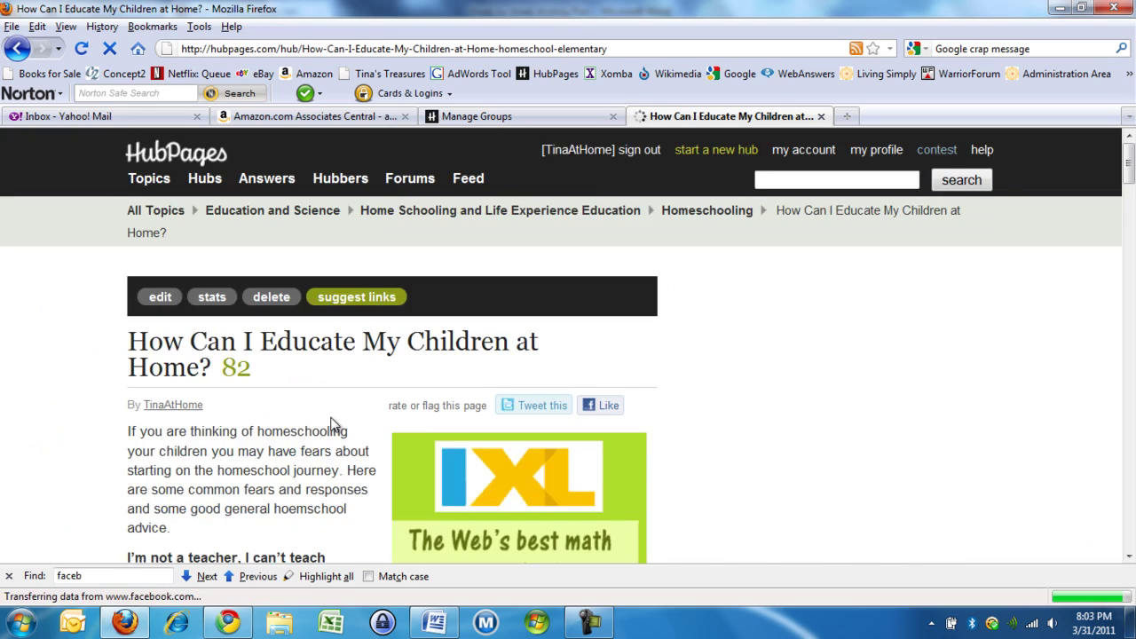
scroll(333, 424, down, 20)
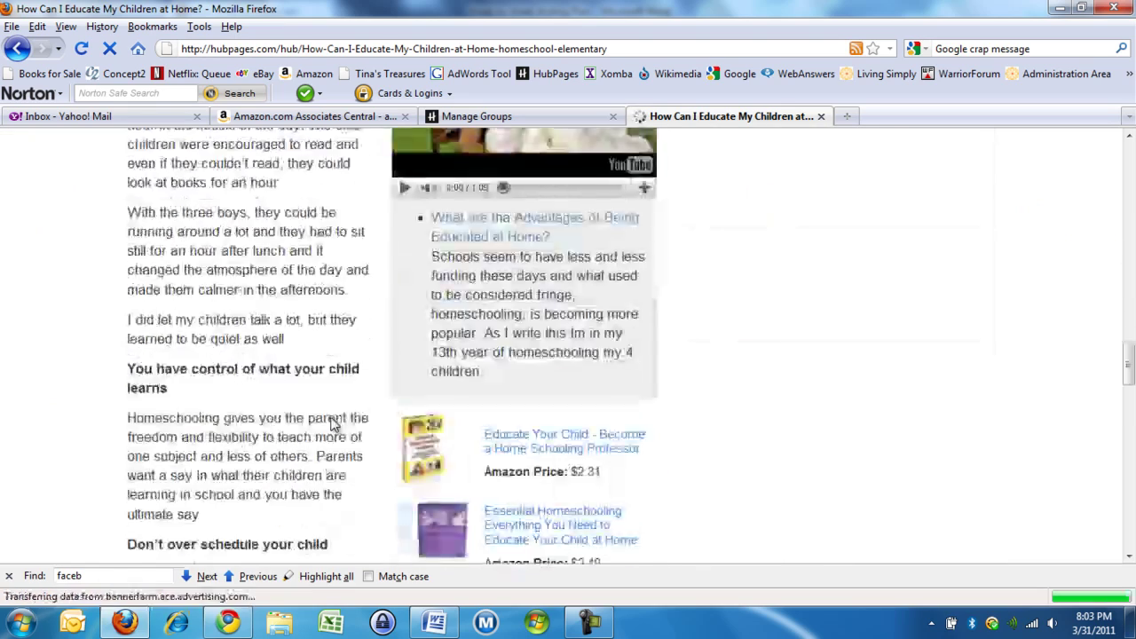
scroll(334, 424, down, 15)
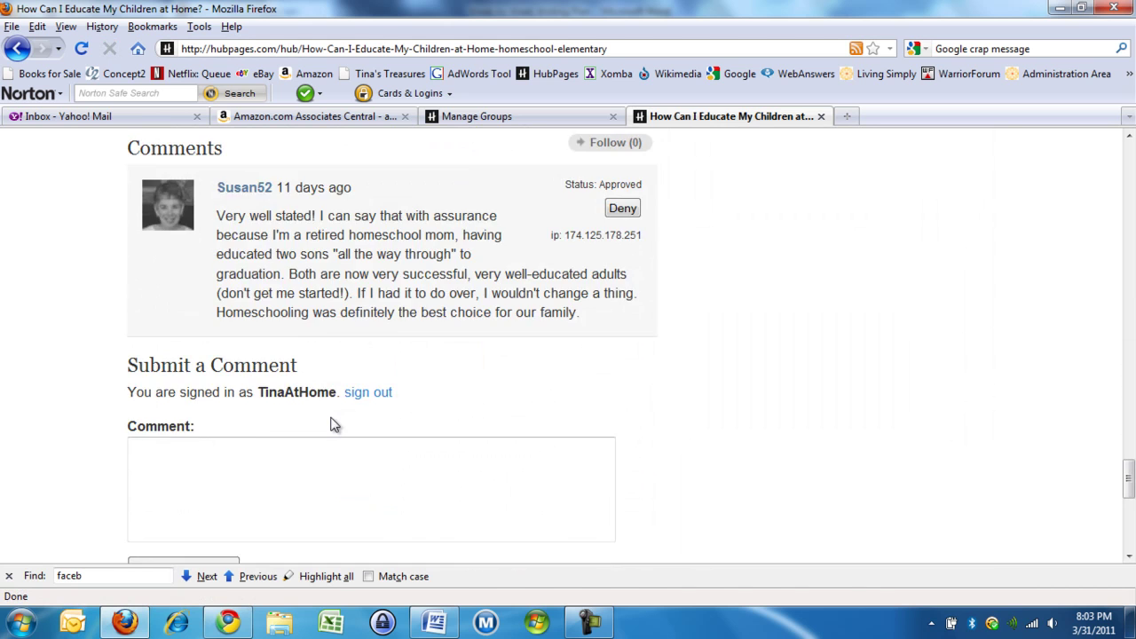
scroll(334, 424, up, 4)
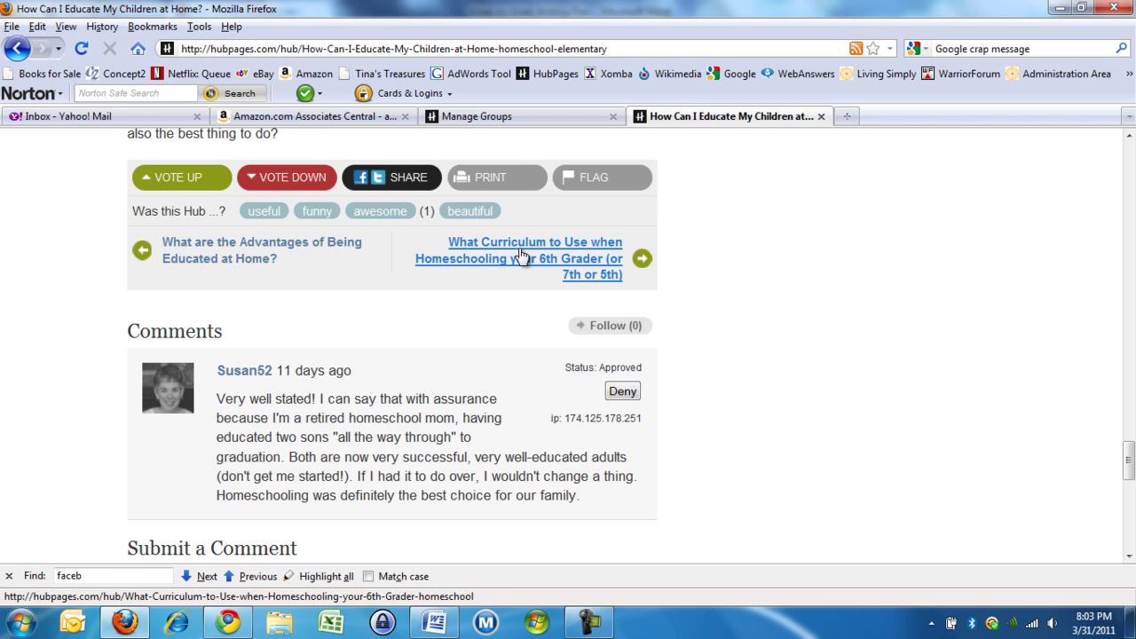
click(534, 119)
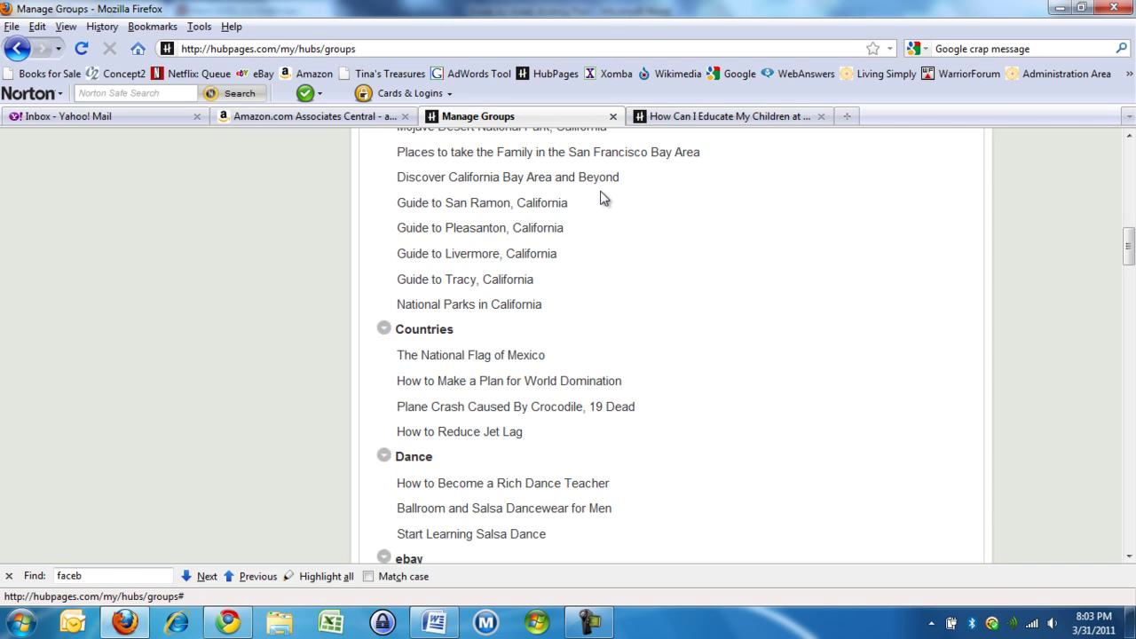
scroll(599, 197, up, 2)
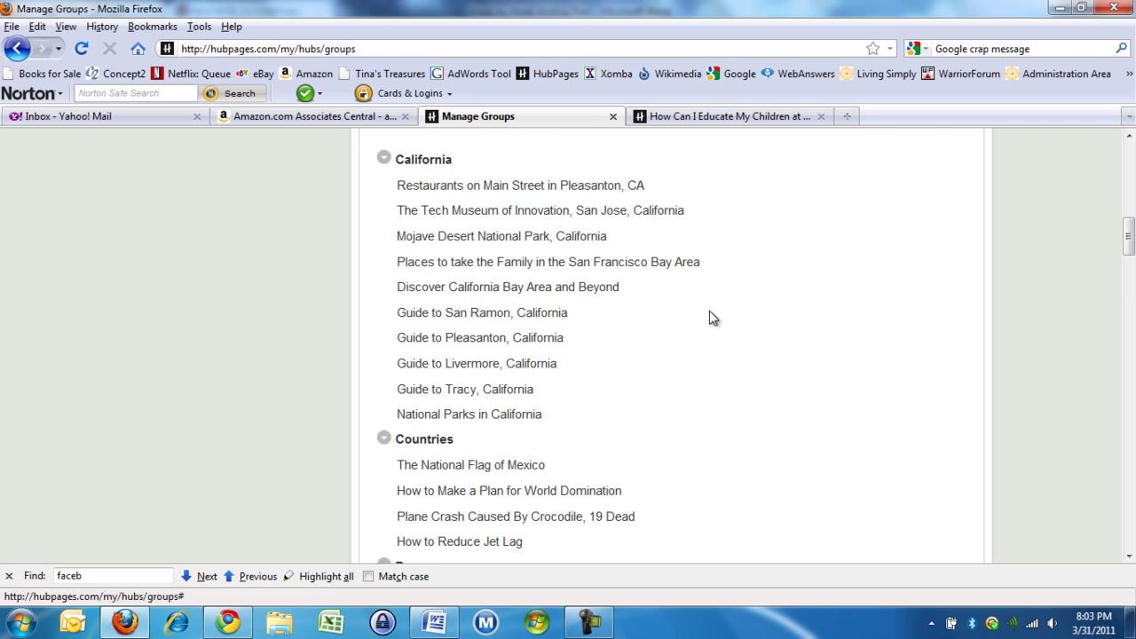
scroll(709, 315, down, 10)
scroll(711, 319, down, 15)
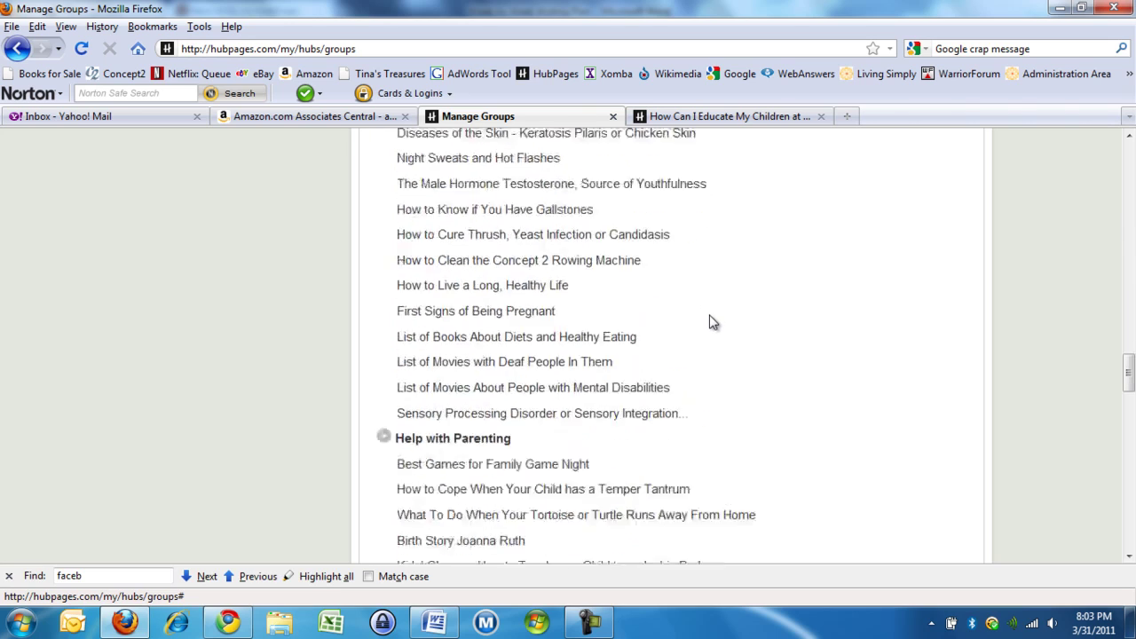
scroll(711, 321, down, 12)
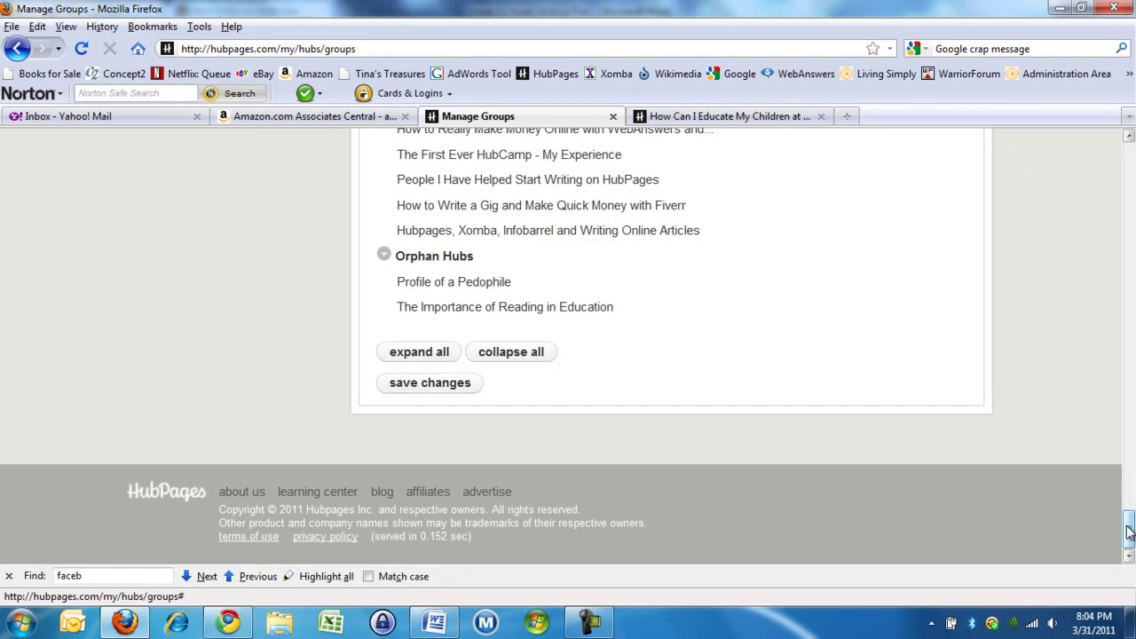
drag(1128, 531, 1131, 184)
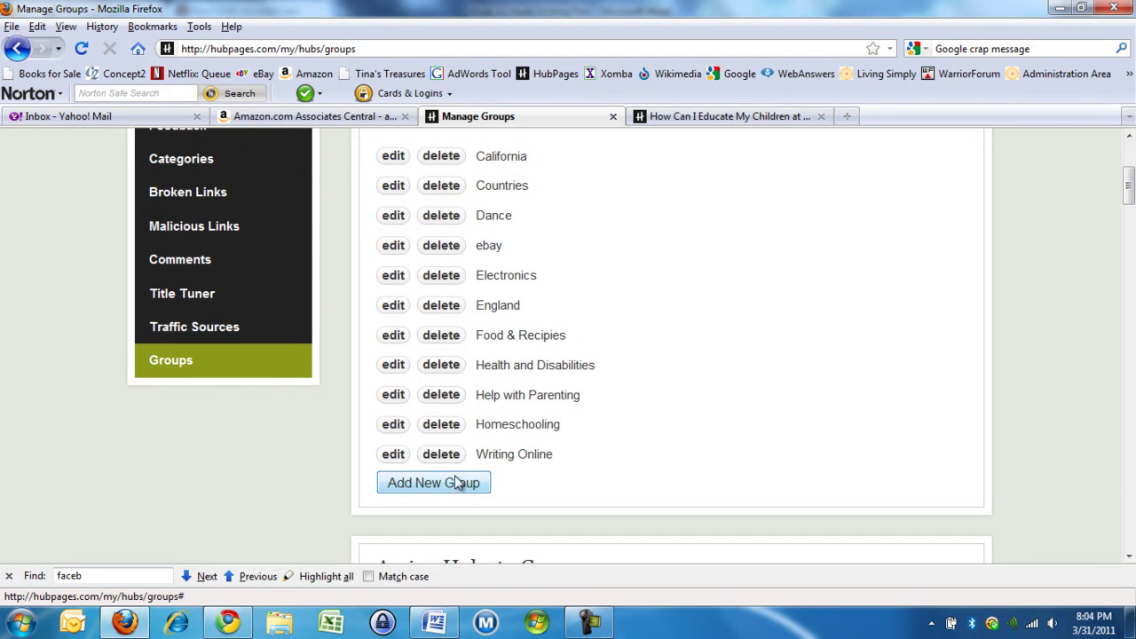
click(400, 456)
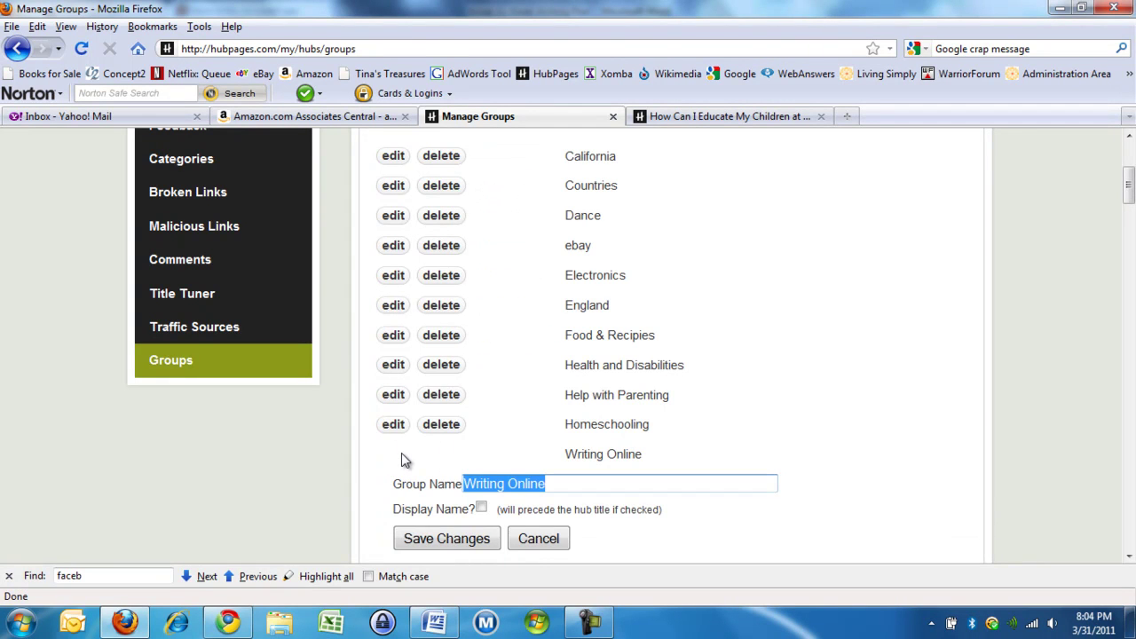
click(539, 538)
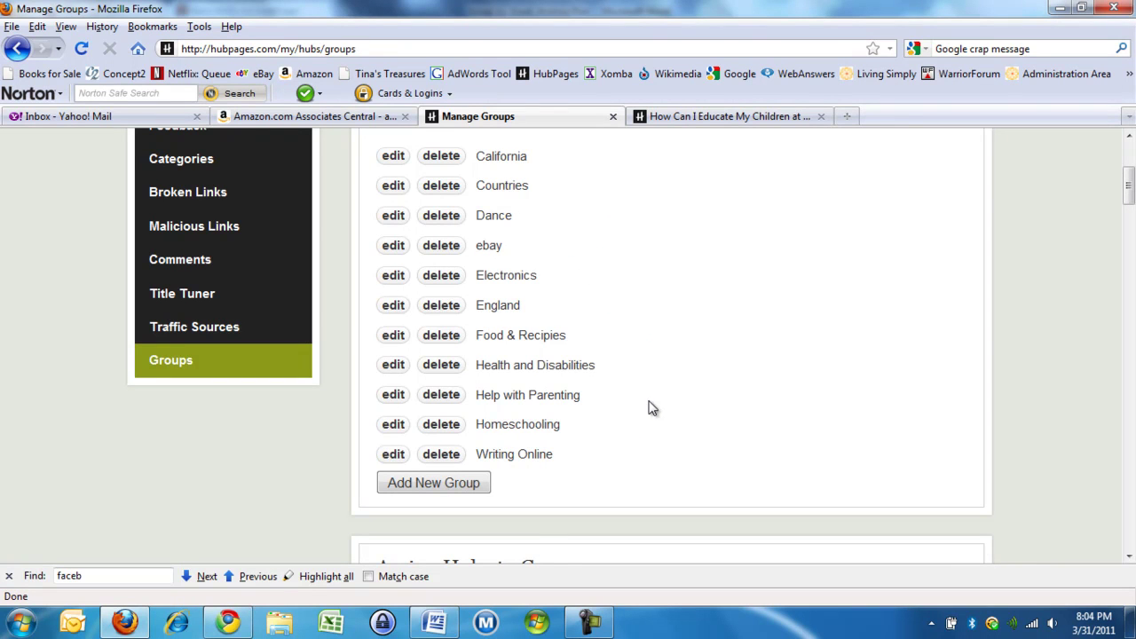
drag(1129, 190, 1126, 223)
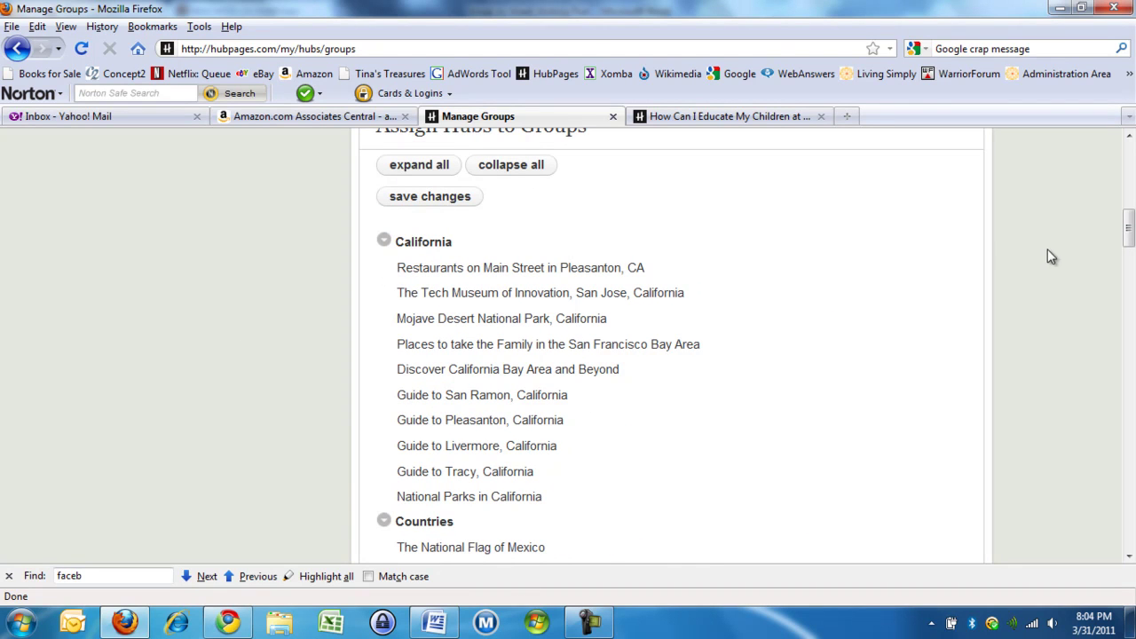
- Collapse all groups, then expand only Orphan Hubs and Homeschooling
click(501, 169)
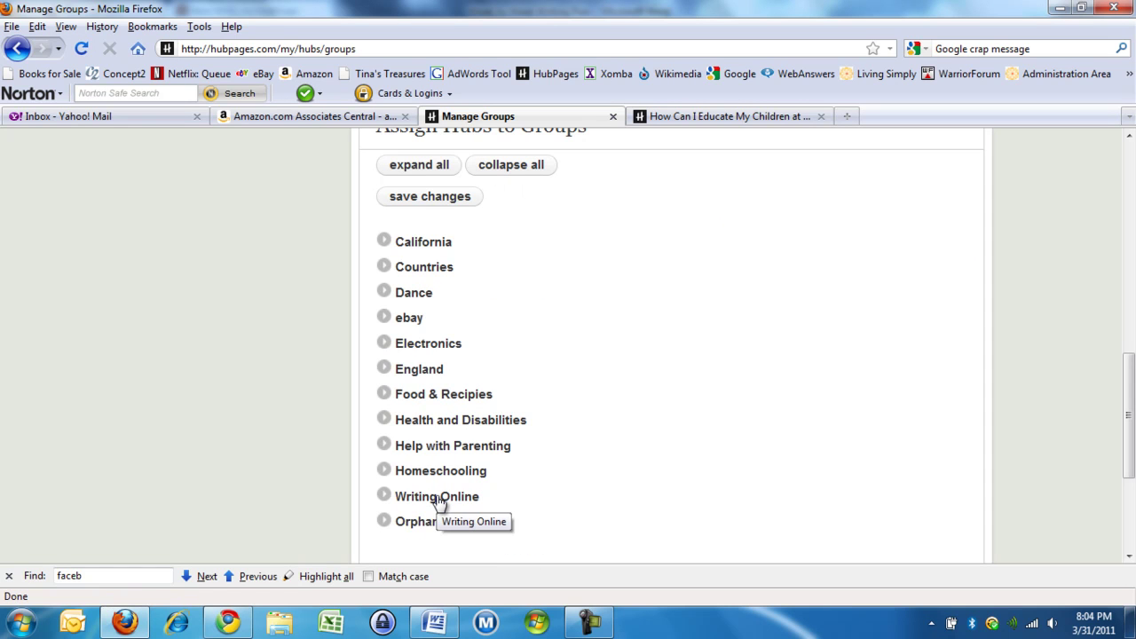
click(385, 523)
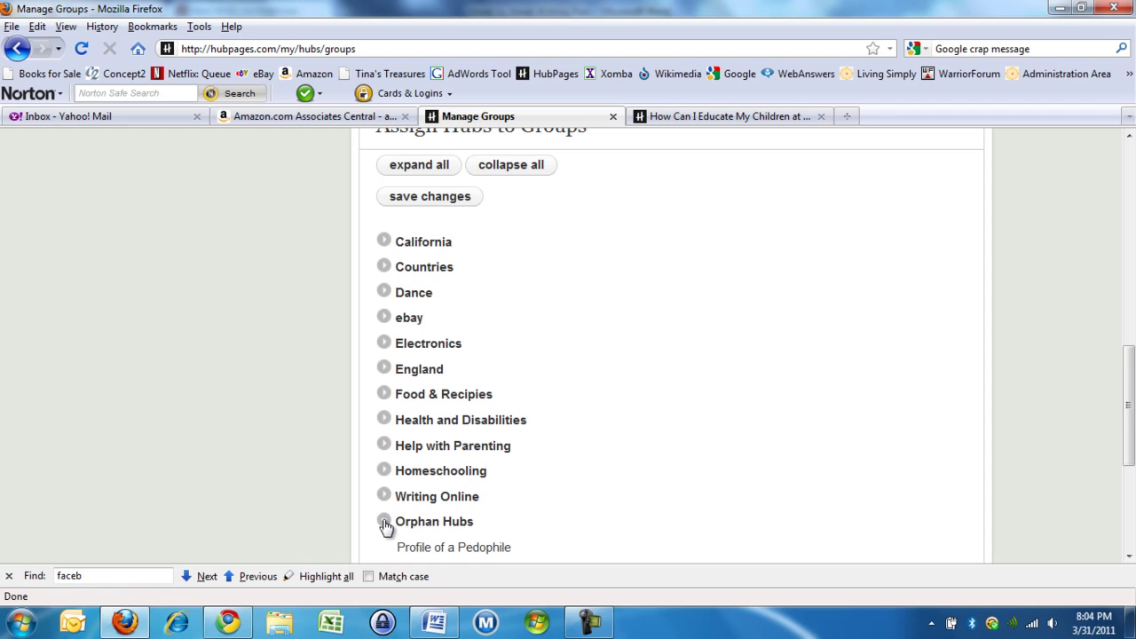
click(384, 471)
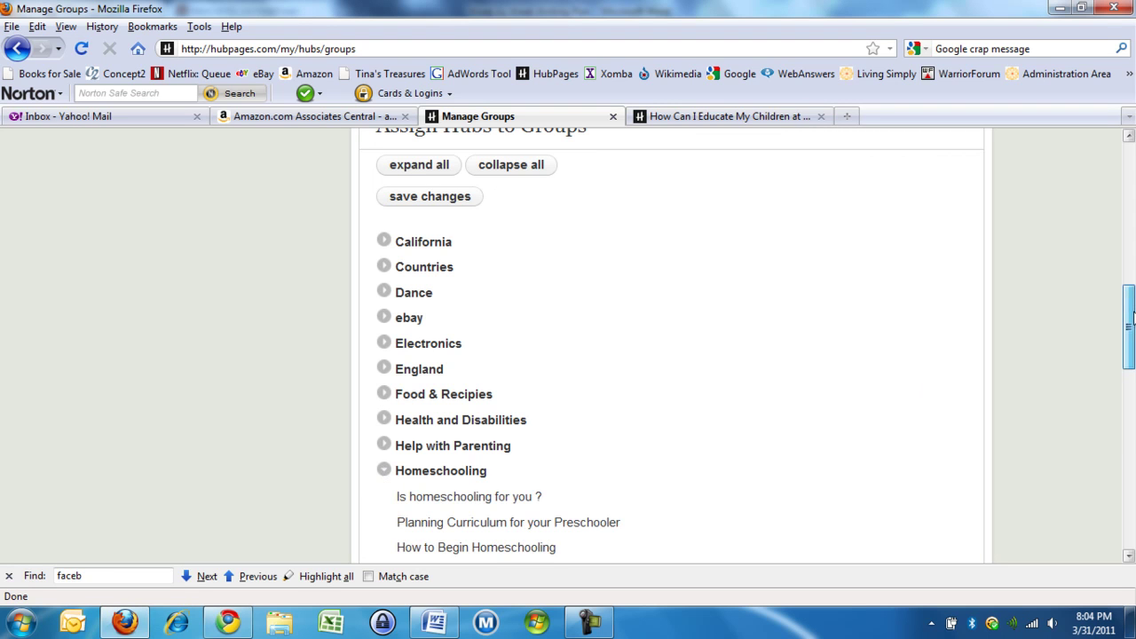
- Drag 'The Importance of Reading in Education' into Homeschooling, below 'How Can I Educate My Children at Home?'
drag(1129, 315, 1128, 443)
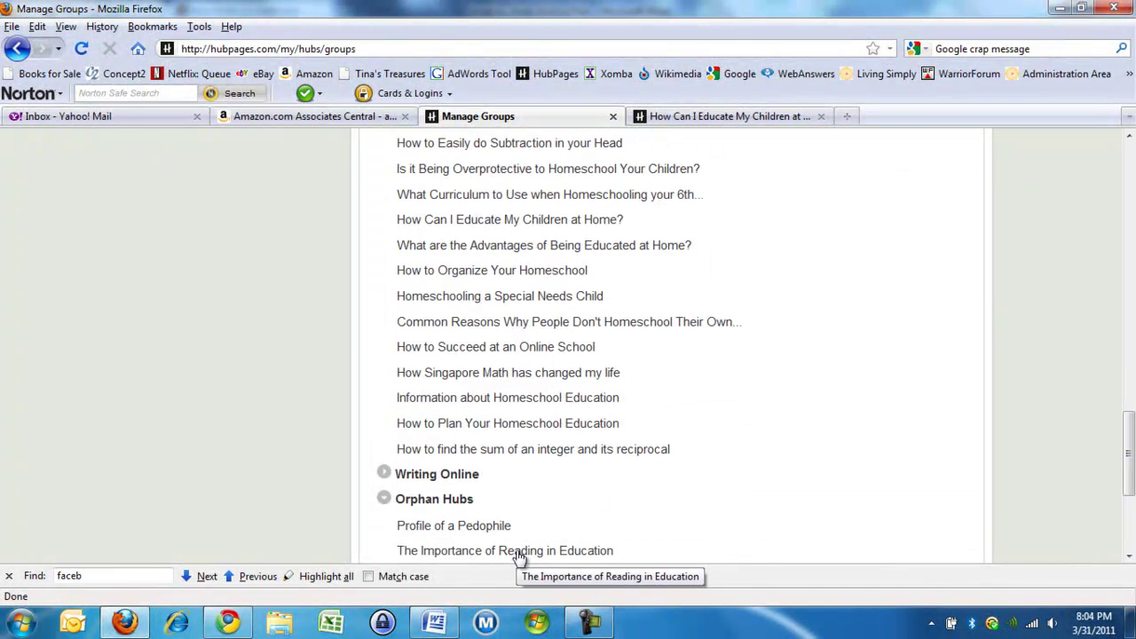
scroll(518, 550, down, 1)
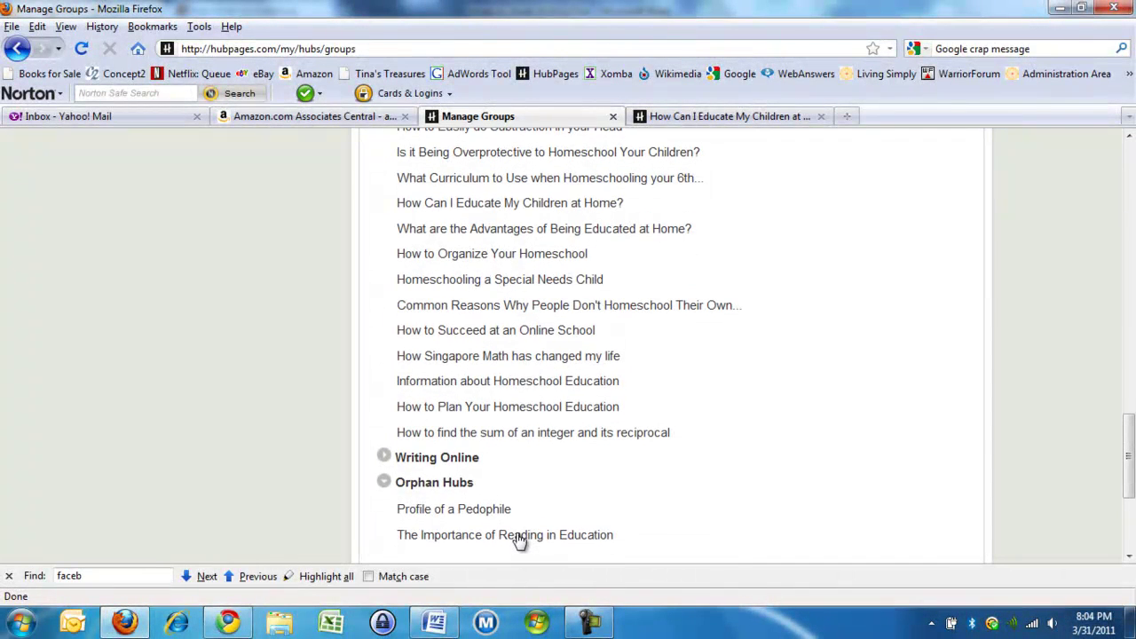
drag(517, 524, 522, 211)
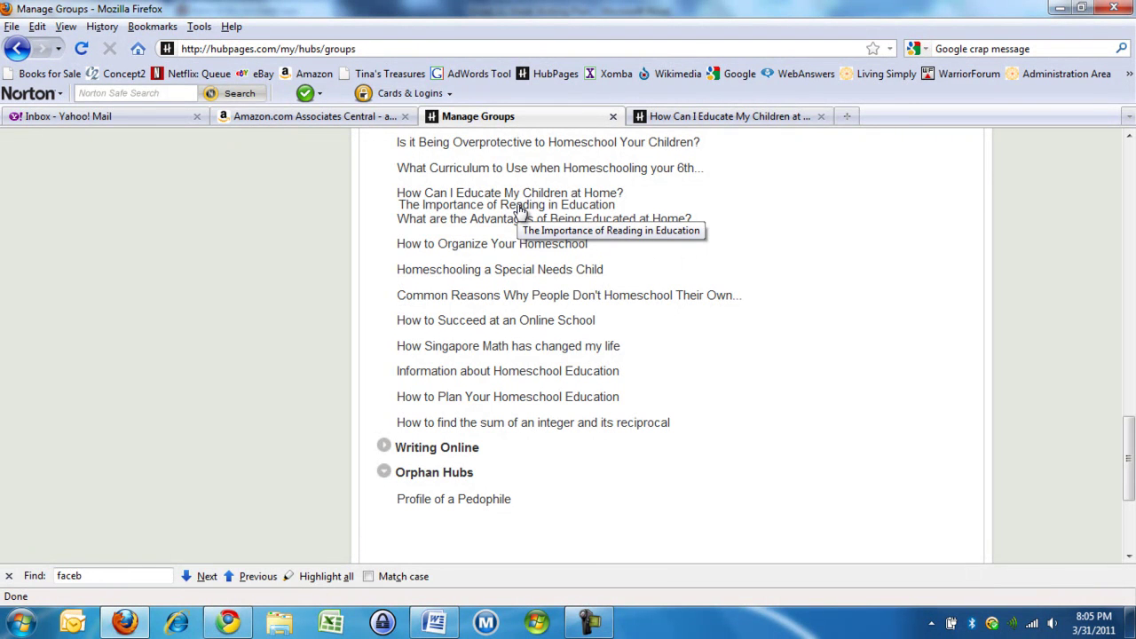
drag(520, 210, 520, 212)
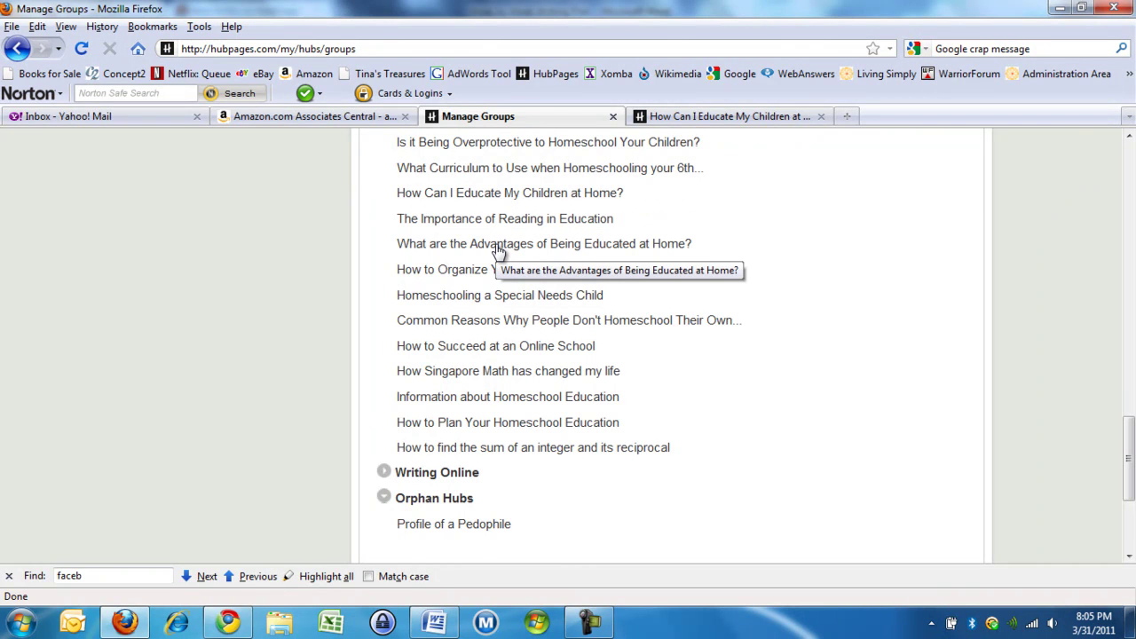
- Save the updated hub group assignments
scroll(499, 252, down, 5)
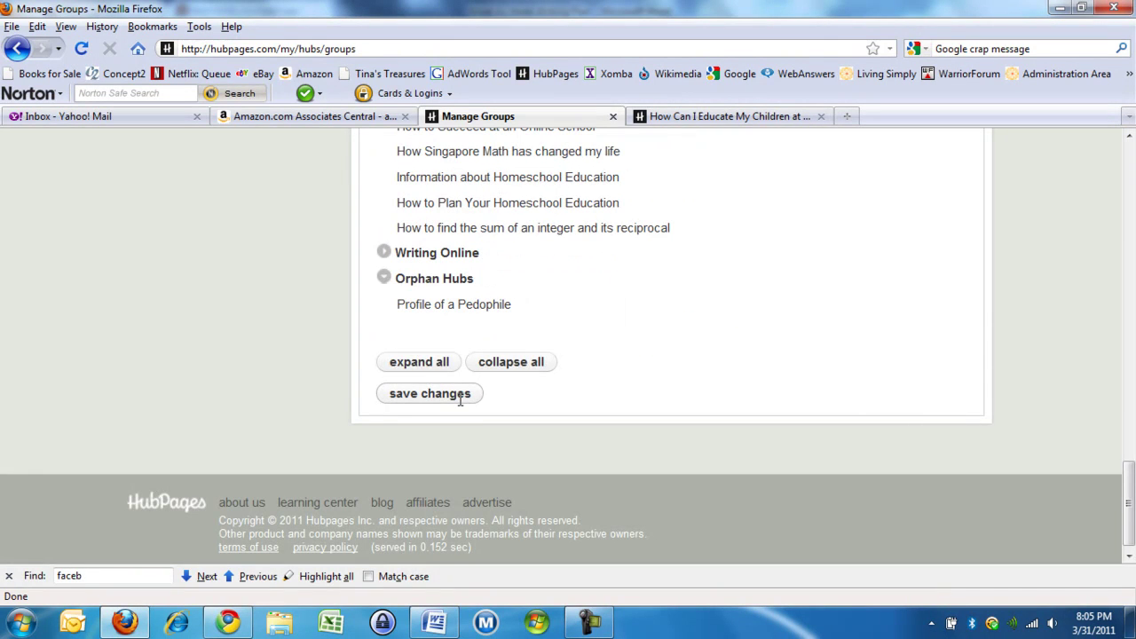
click(461, 393)
click(433, 395)
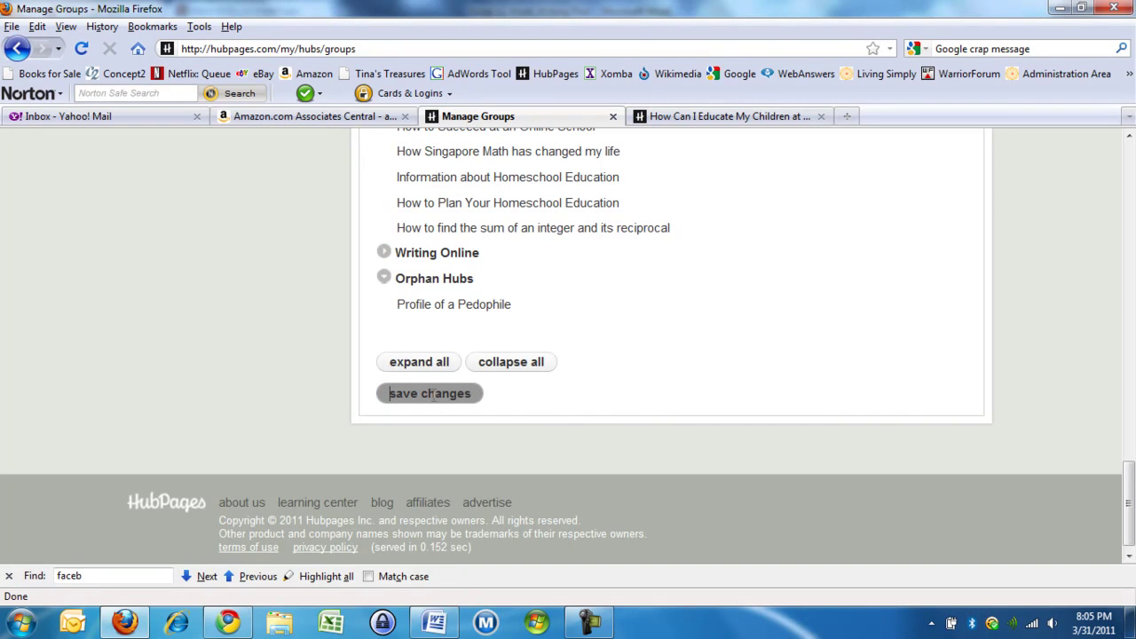
- Return to the 'How Can I Educate My Children at Home?' hub tab
scroll(710, 301, up, 4)
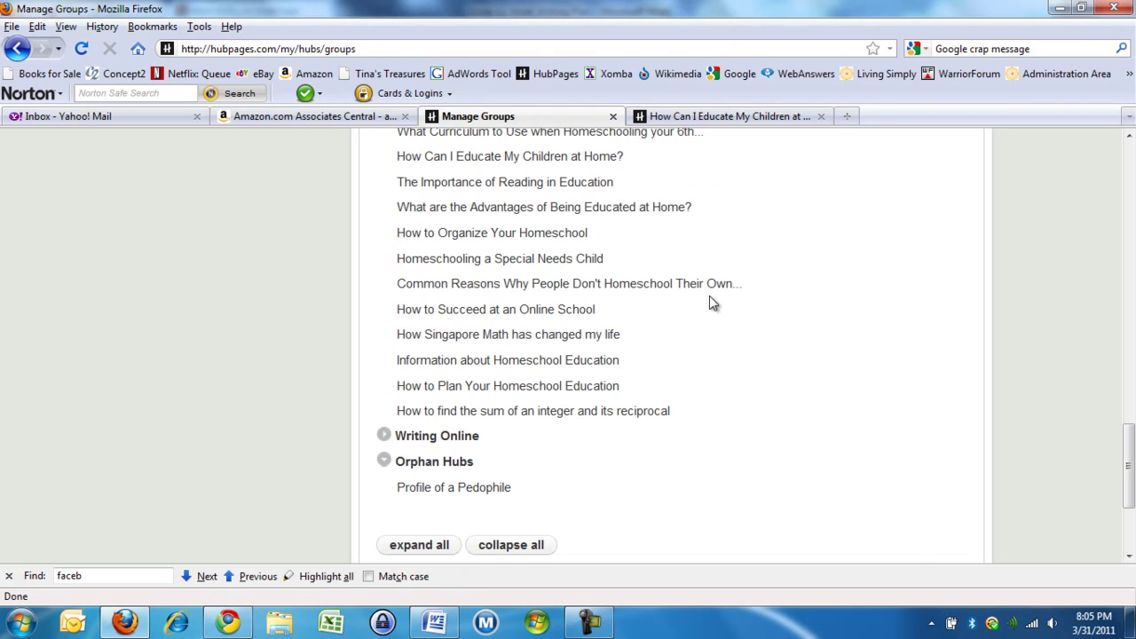
scroll(709, 302, up, 7)
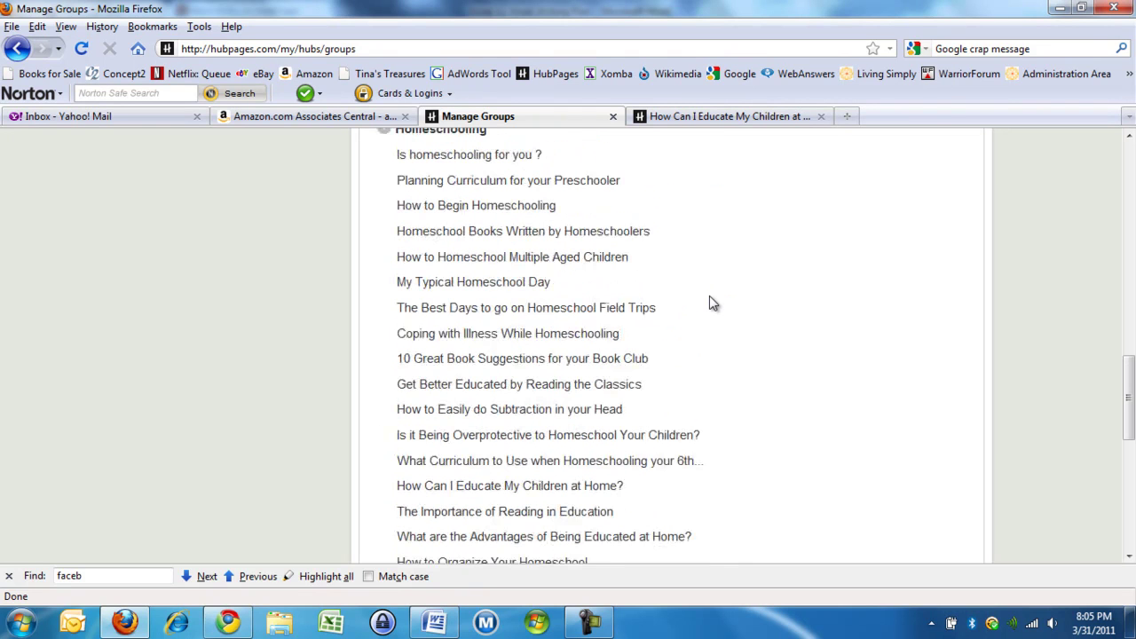
click(707, 117)
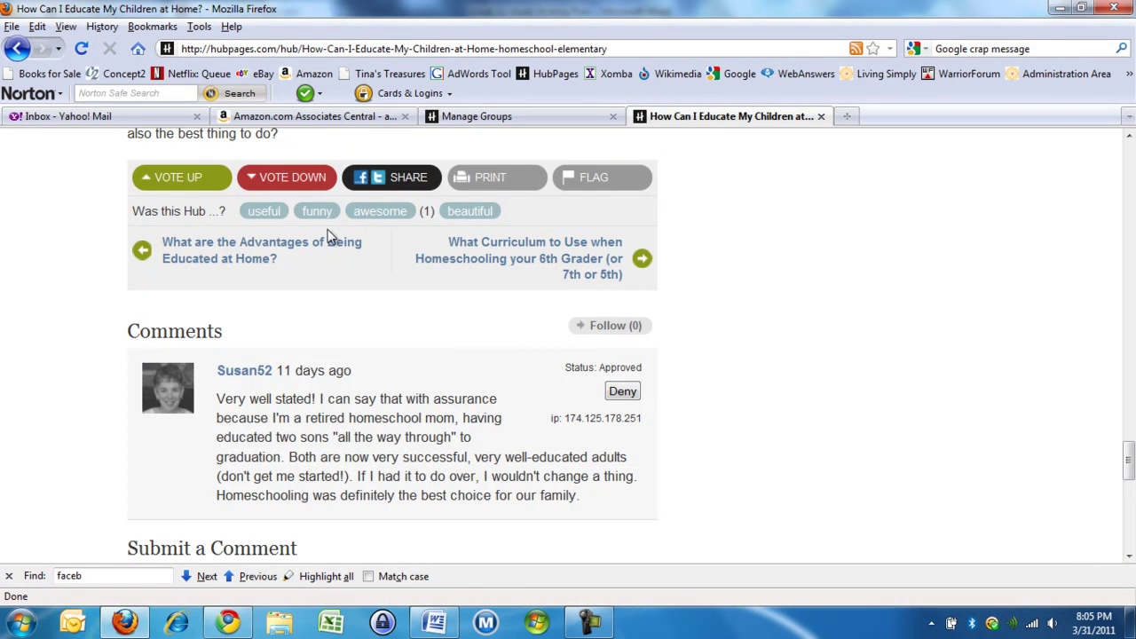